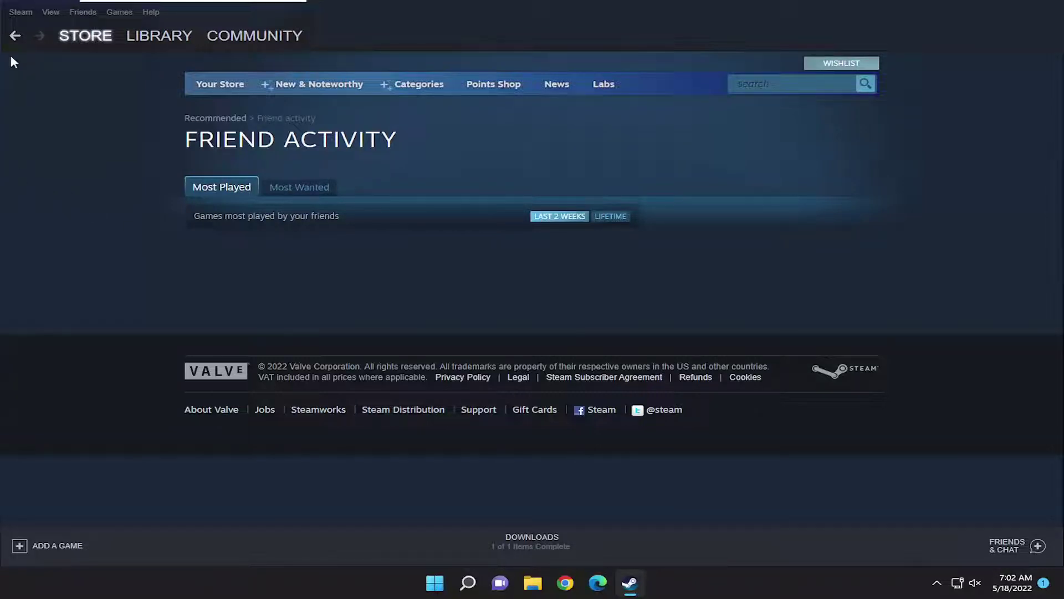
Switch the Steam client into Offline Mode via Go Offline... and Enter Offline Mode.
left_click(18, 13)
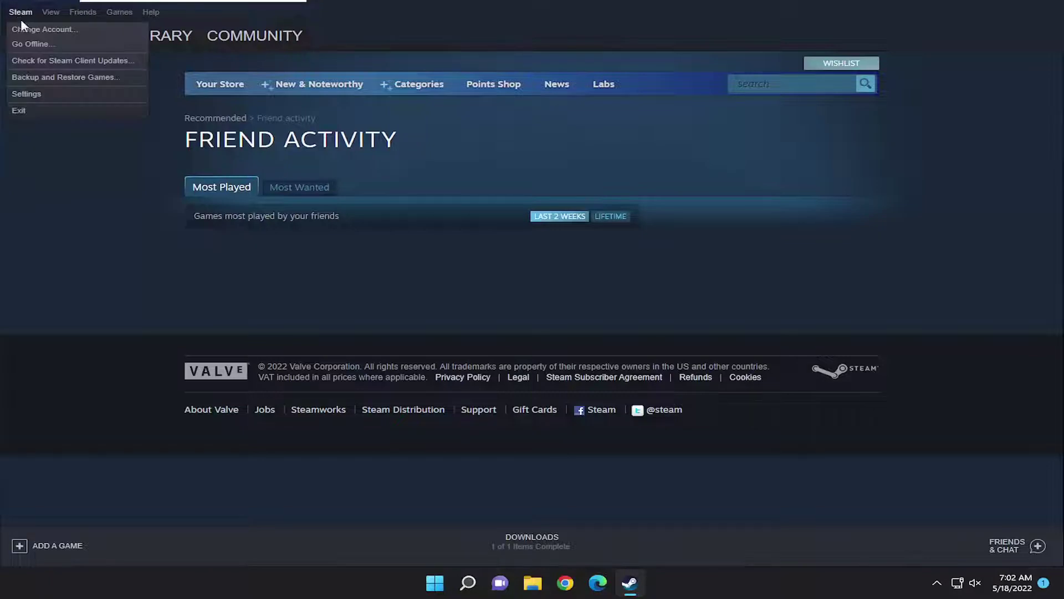
left_click(30, 43)
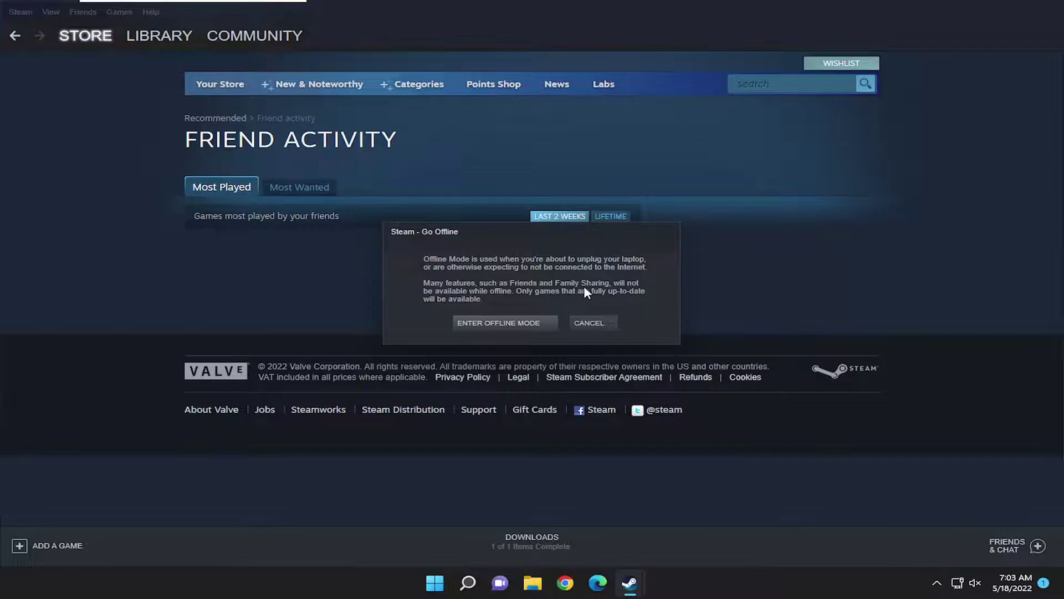
left_click(502, 326)
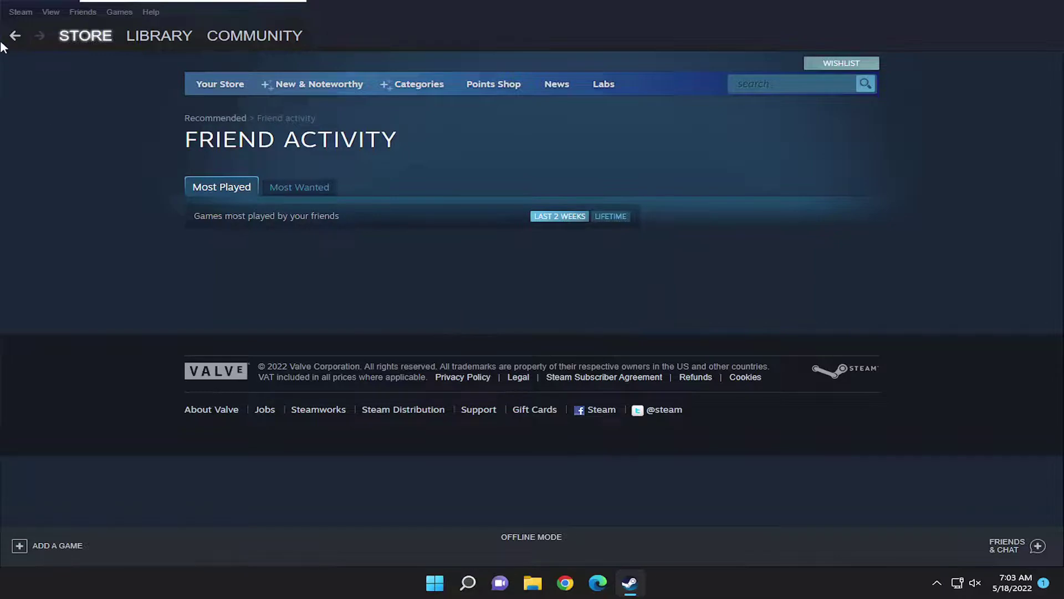
Bring the client back online via Go Online... and Leave Offline Mode, reaching the Refresh Login prompt.
left_click(21, 12)
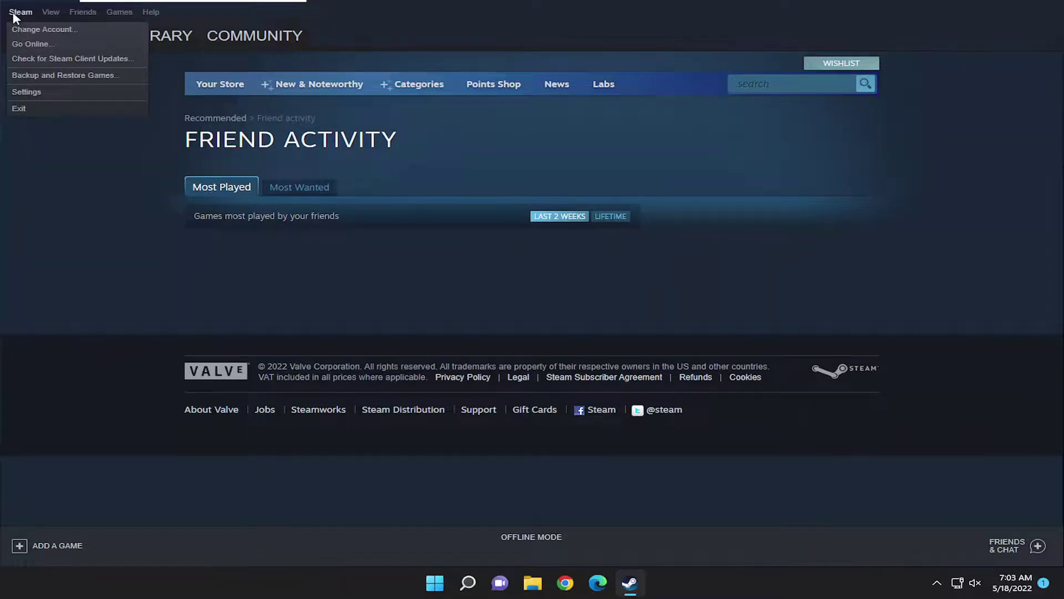
left_click(22, 46)
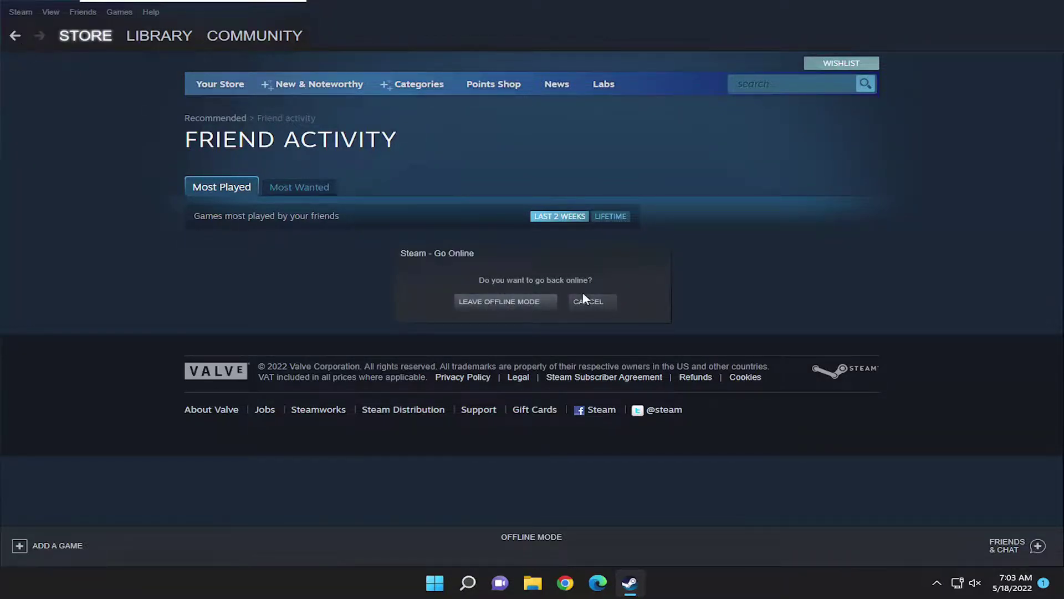
left_click(507, 303)
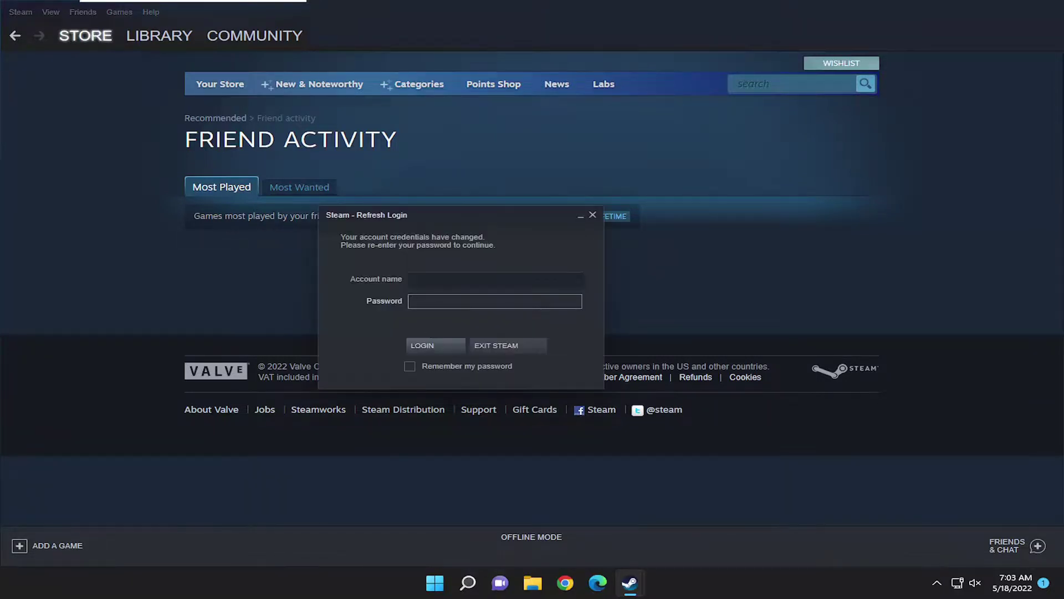